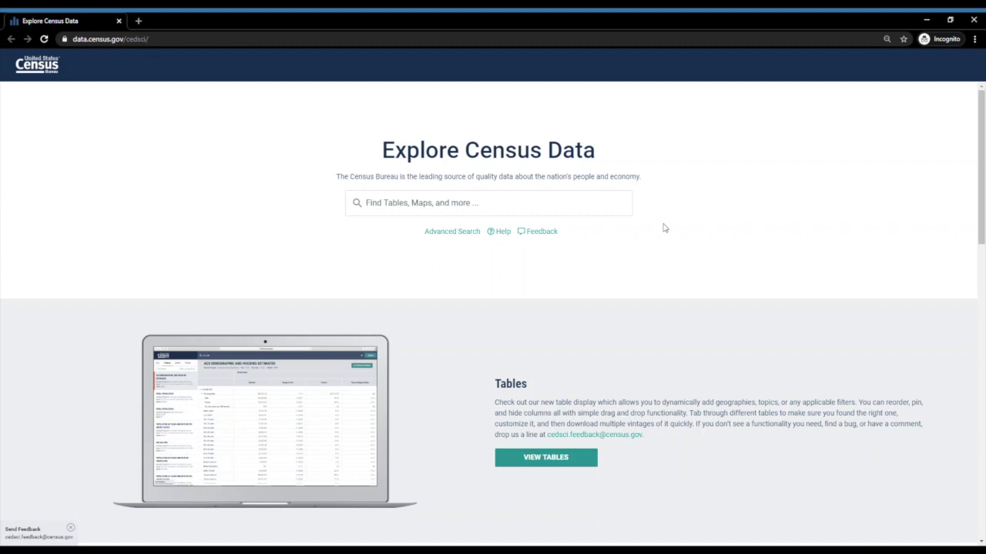
Step: Go to Advanced Search from the Explore Census Data home page
click(468, 234)
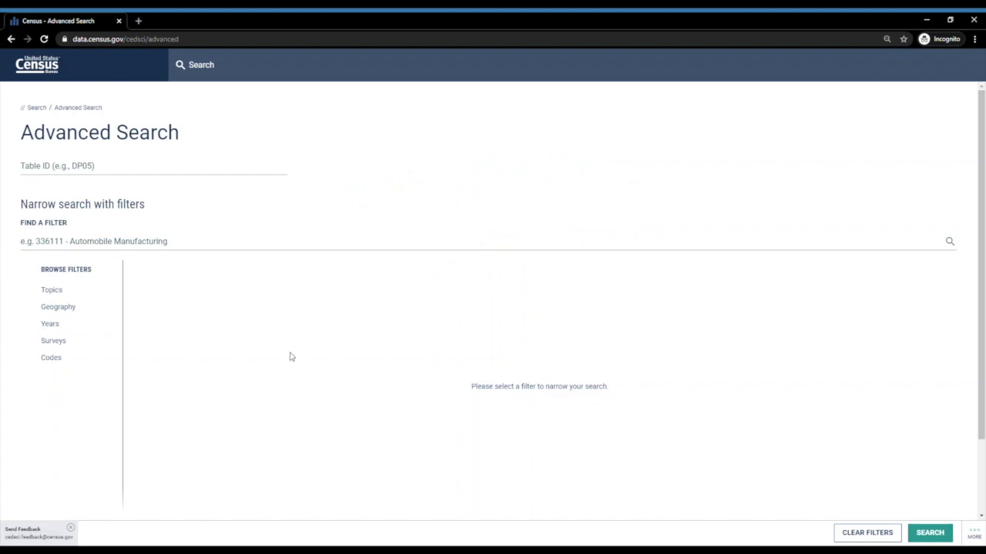
Step: Add the Income (Households, Families, Individuals) filter under Topics > Income and Poverty > Income and Earnings
click(78, 294)
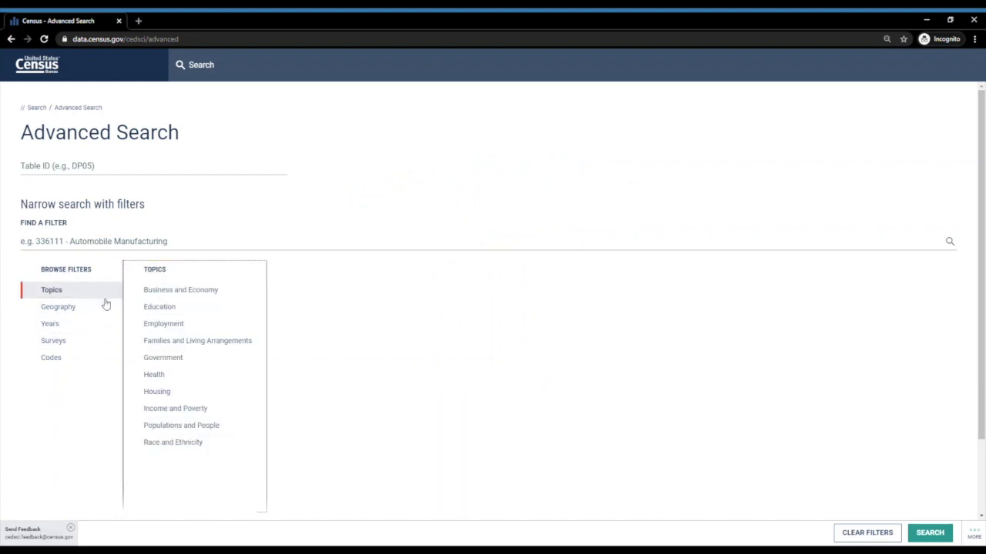
click(248, 409)
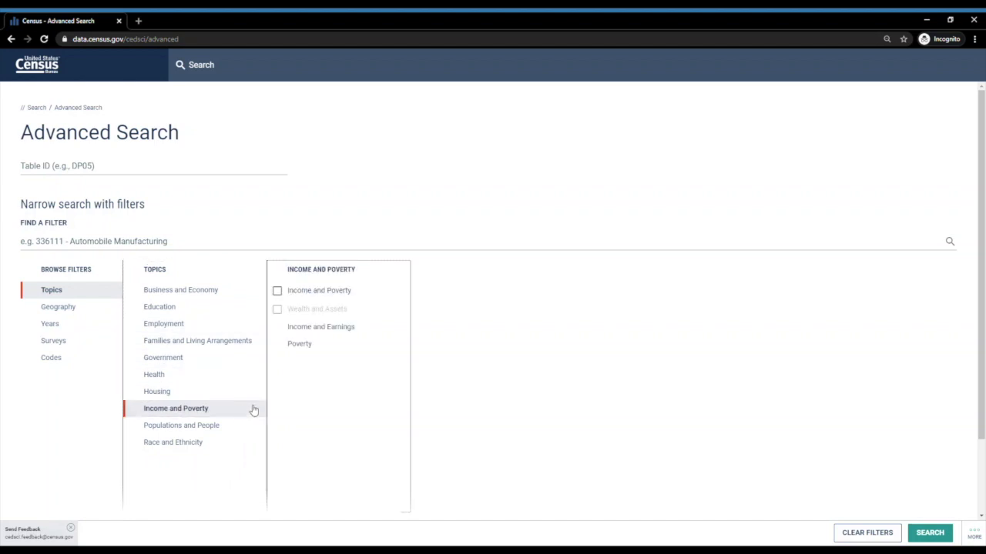
click(377, 330)
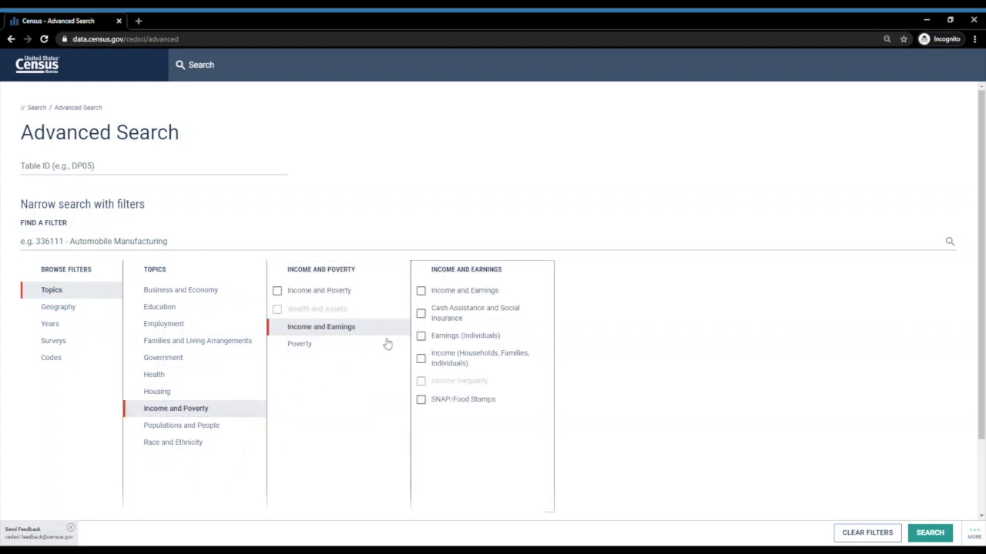
click(423, 360)
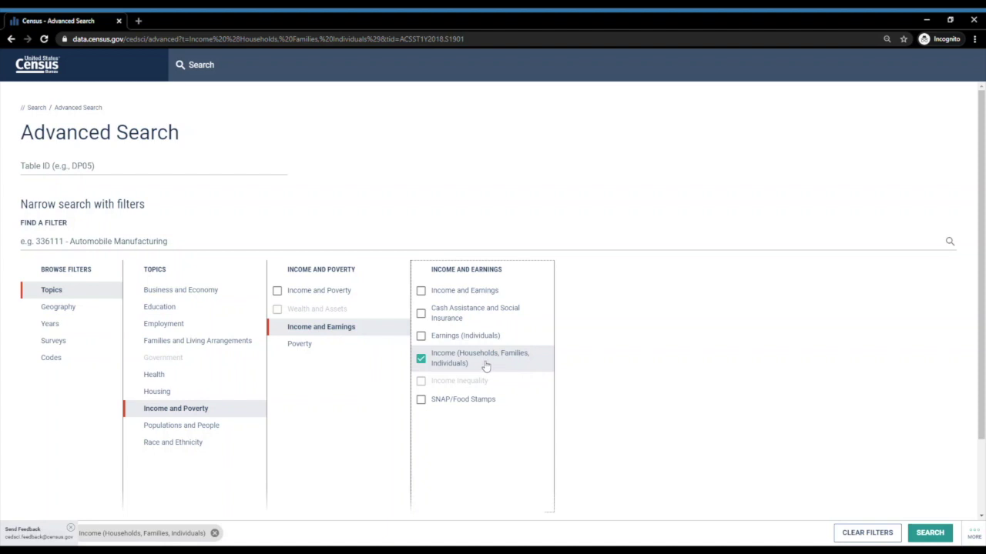
click(103, 309)
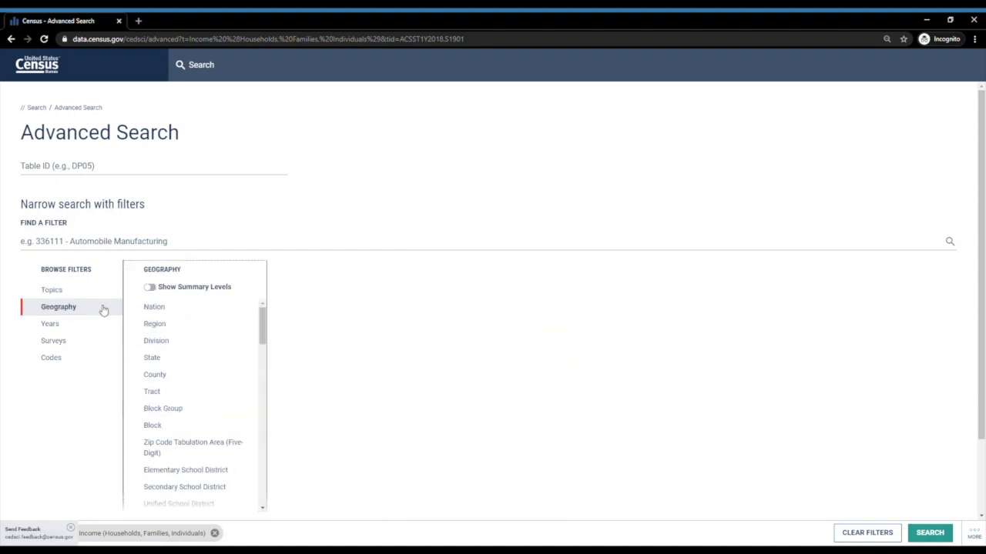
Step: Add Arkansas, Delaware and Idaho as Geography > State filters
click(200, 359)
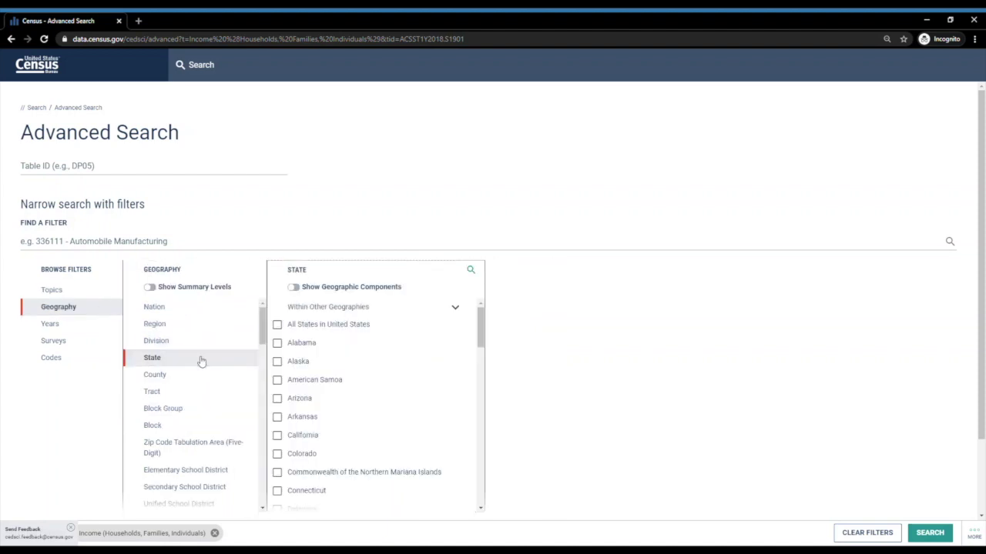
click(319, 417)
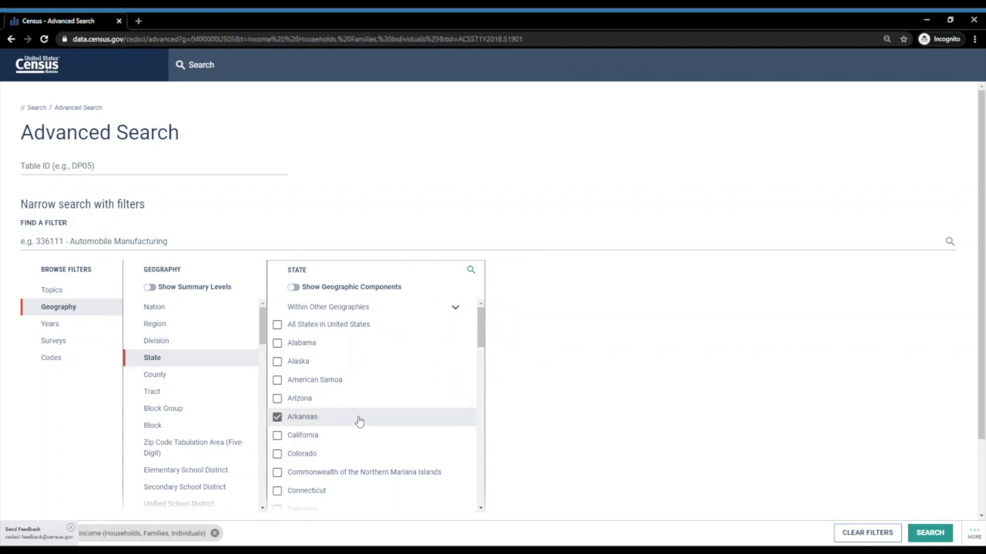
scroll(368, 429, down, 1)
scroll(358, 416, down, 1)
click(353, 416)
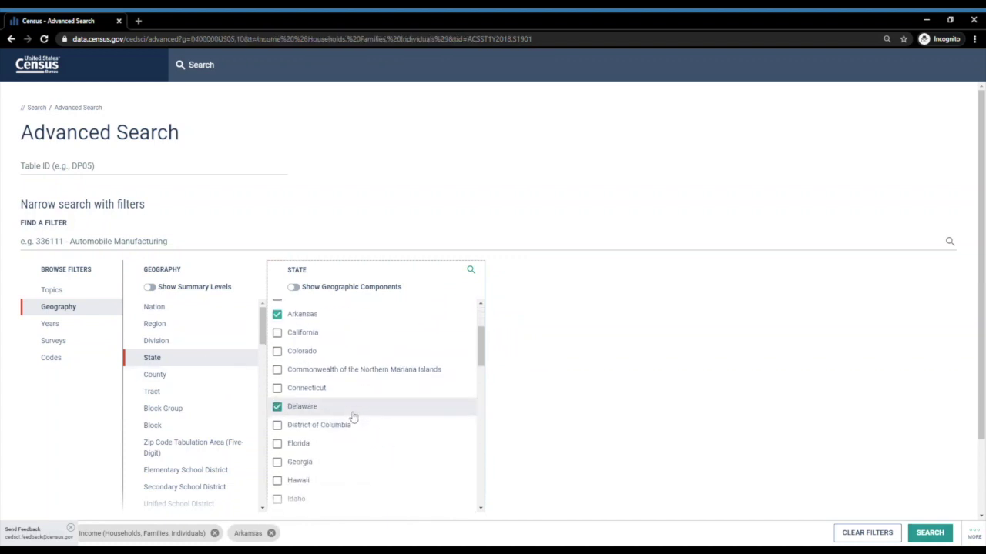
scroll(352, 420, down, 1)
scroll(352, 415, down, 1)
click(353, 397)
Step: Add Michigan, New Jersey and Rhode Island as state filters
scroll(352, 401, down, 1)
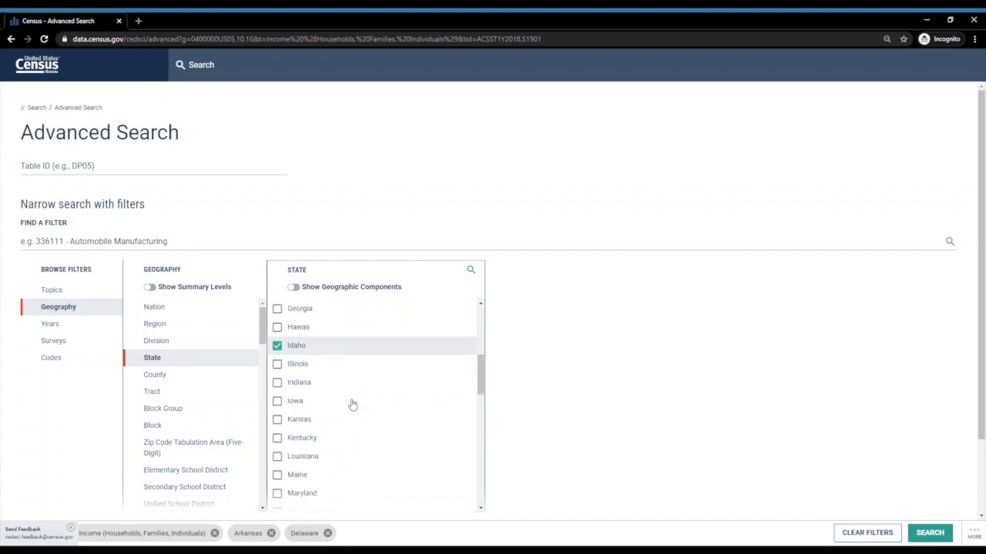
scroll(352, 405, down, 1)
scroll(352, 405, down, 1)
click(352, 377)
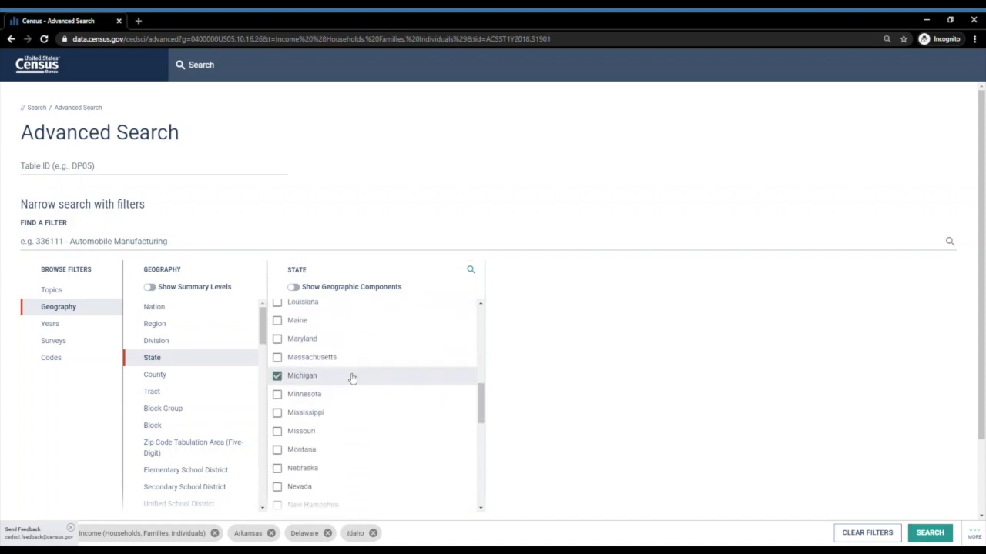
scroll(359, 393, down, 1)
scroll(358, 389, down, 1)
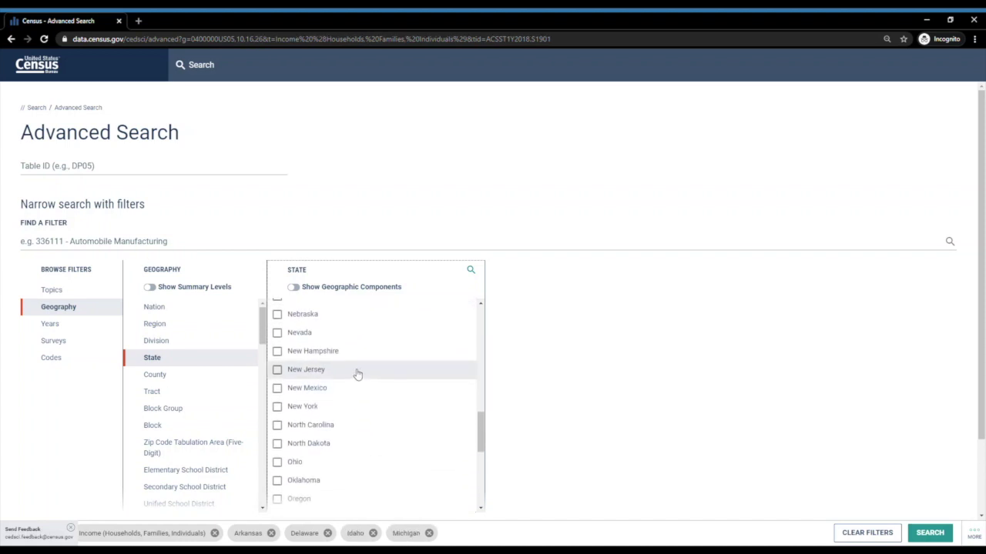
click(357, 373)
scroll(357, 374, down, 1)
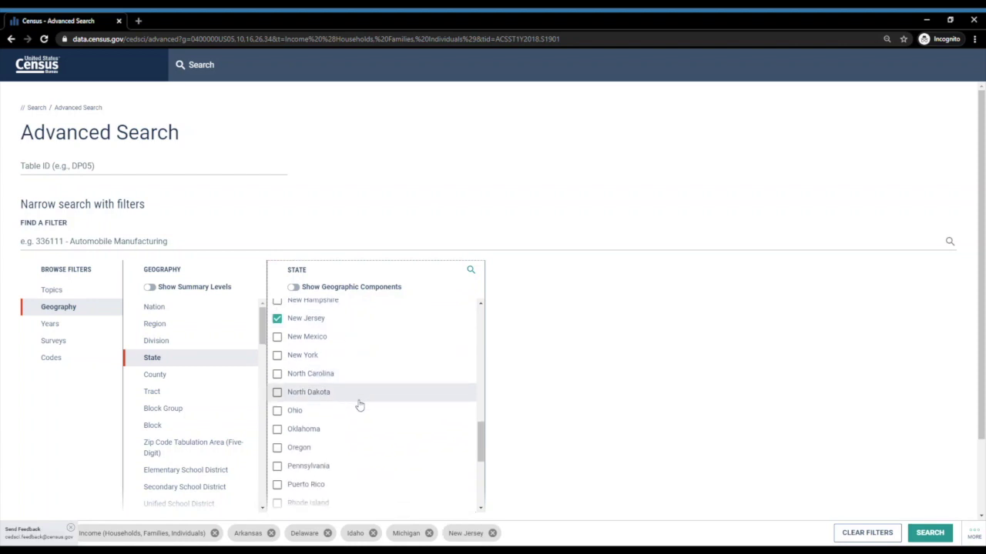
scroll(359, 420, down, 1)
click(346, 453)
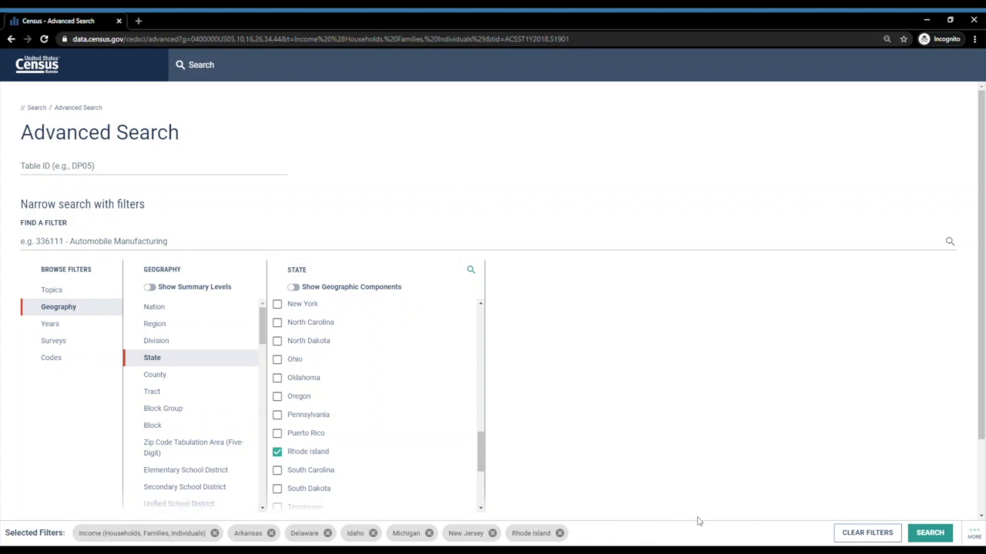
Step: Run the search, open table S1901 Income in the Past 12 Months, and scroll across states
click(930, 533)
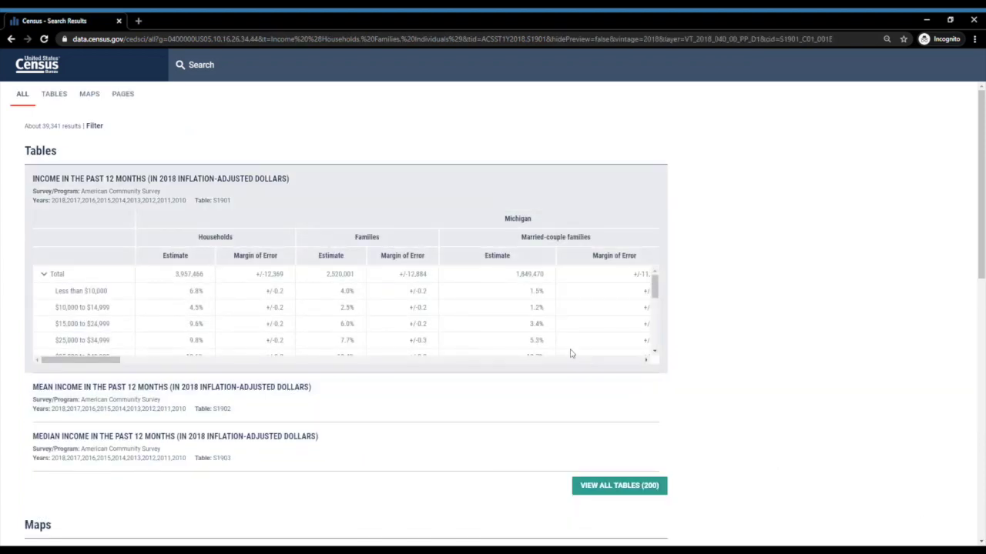
click(326, 195)
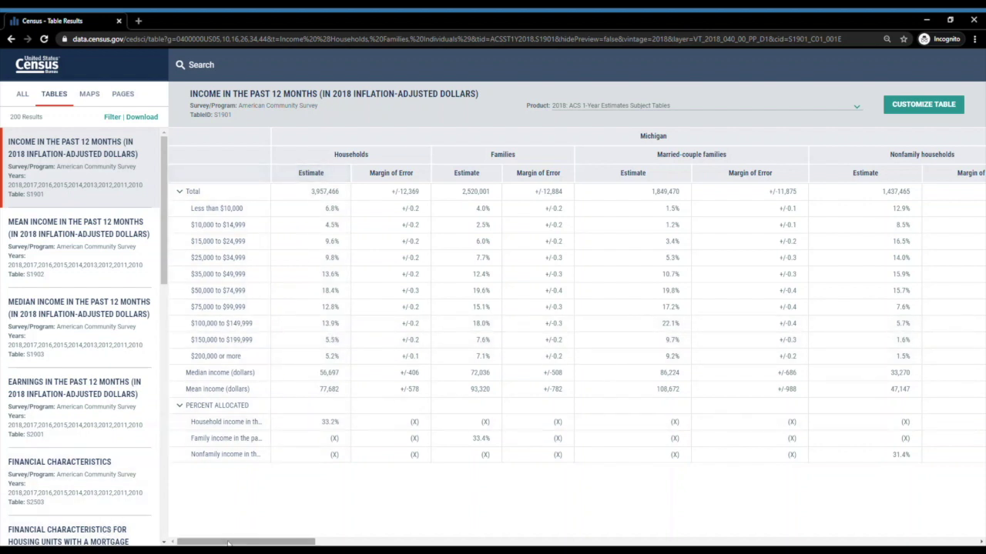
mouse_move(229, 543)
mouse_down()
mouse_move(842, 495)
mouse_move(682, 495)
mouse_move(537, 371)
mouse_up()
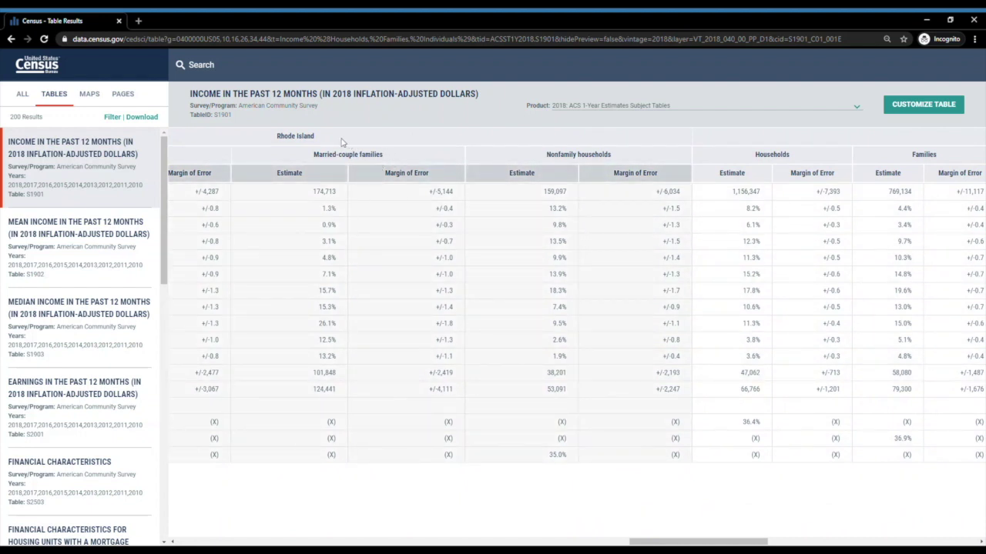
Step: Enter s1701 in the top search bar to confirm it is Poverty Status, then clear it
click(328, 75)
text(s17)
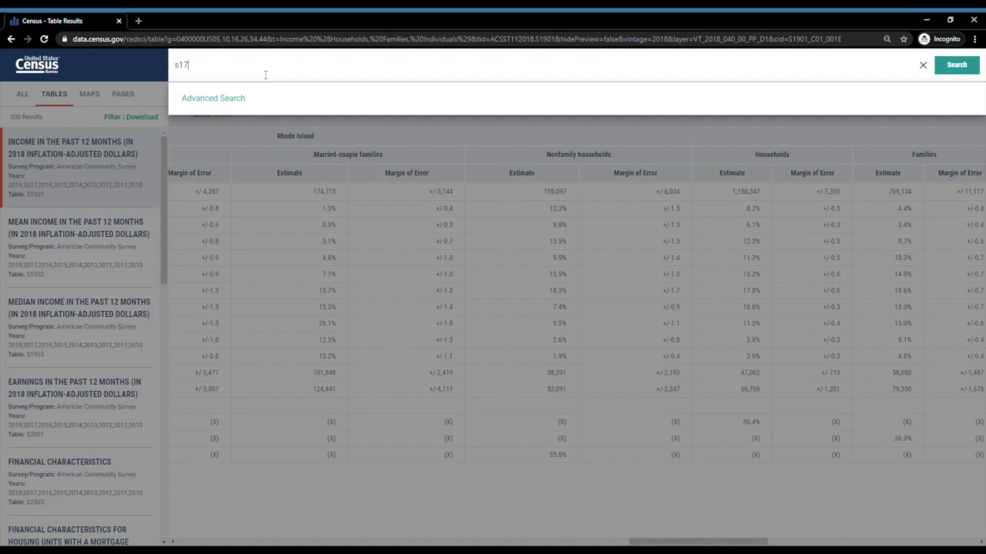
text(0)
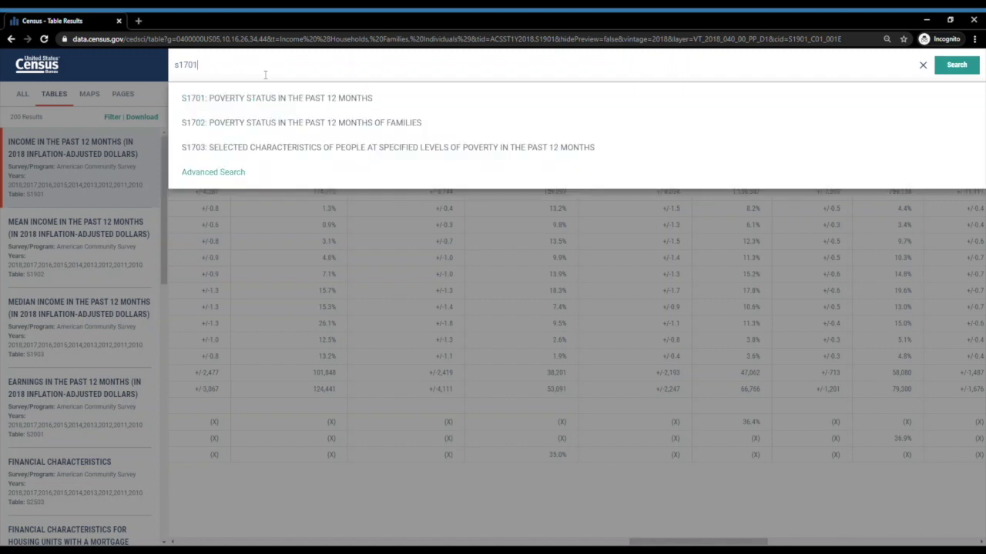
text(1)
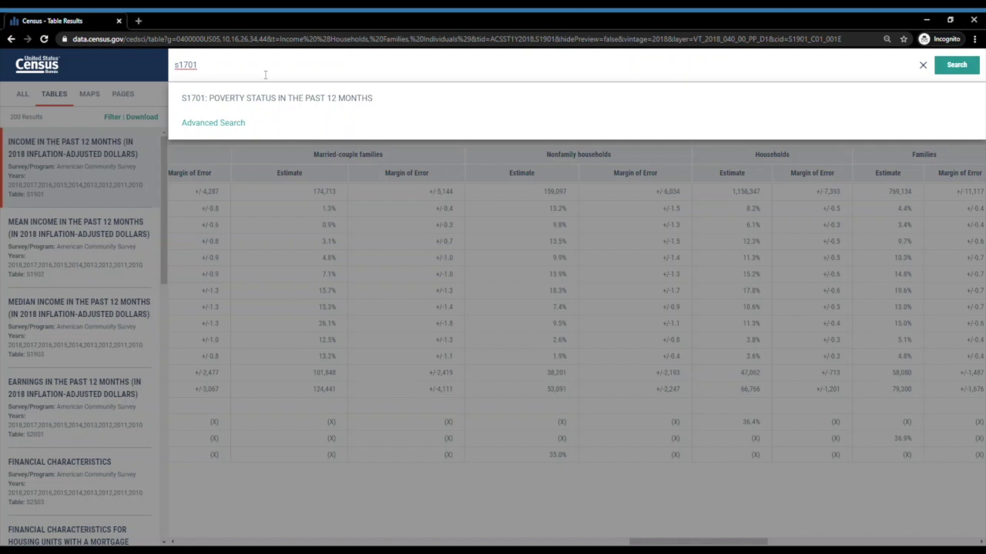
key(BackSpace)
key(BackSpace)
key(BackSpace)
key(BackSpace)
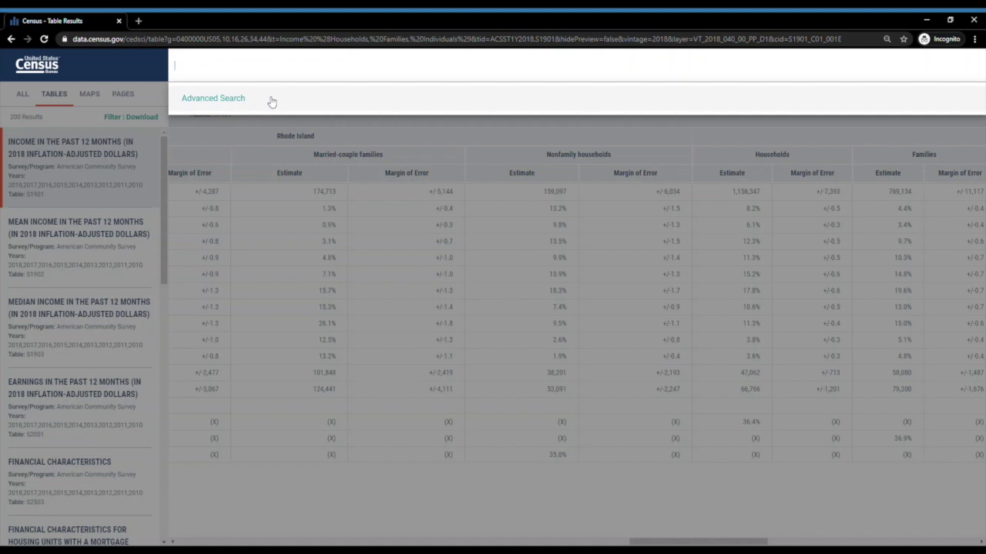
Step: Reopen Advanced Search and remove the Income (Households, Families, Individuals) filter chip
click(285, 101)
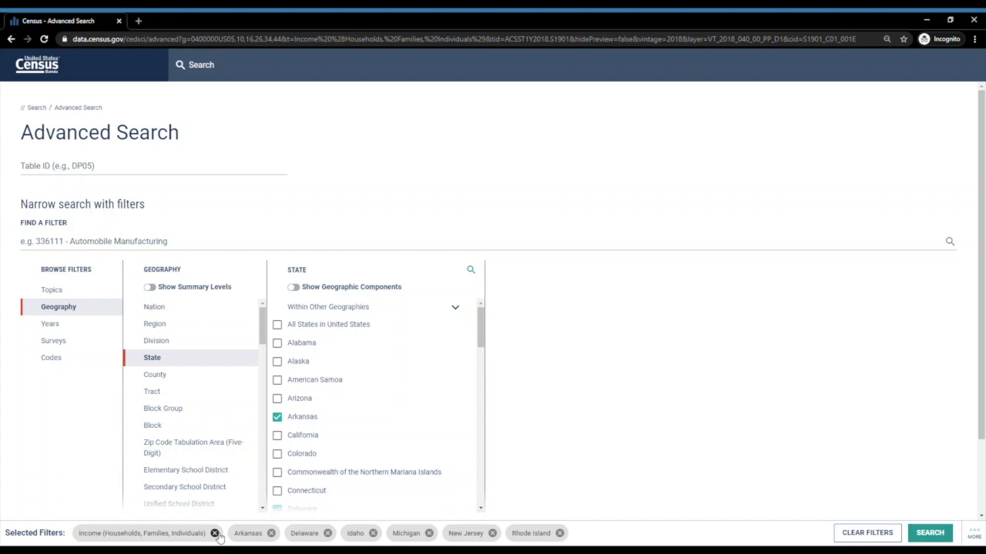
click(215, 533)
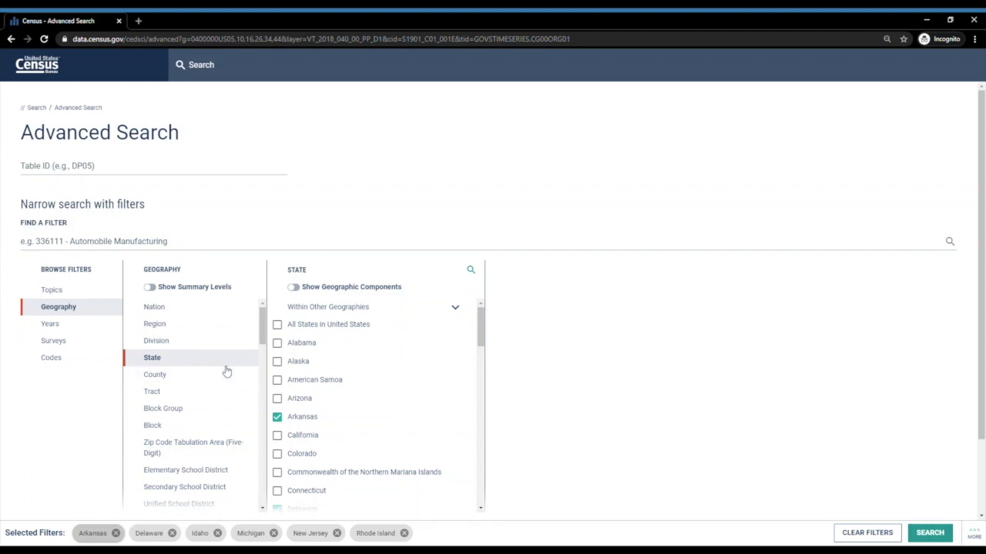
click(132, 171)
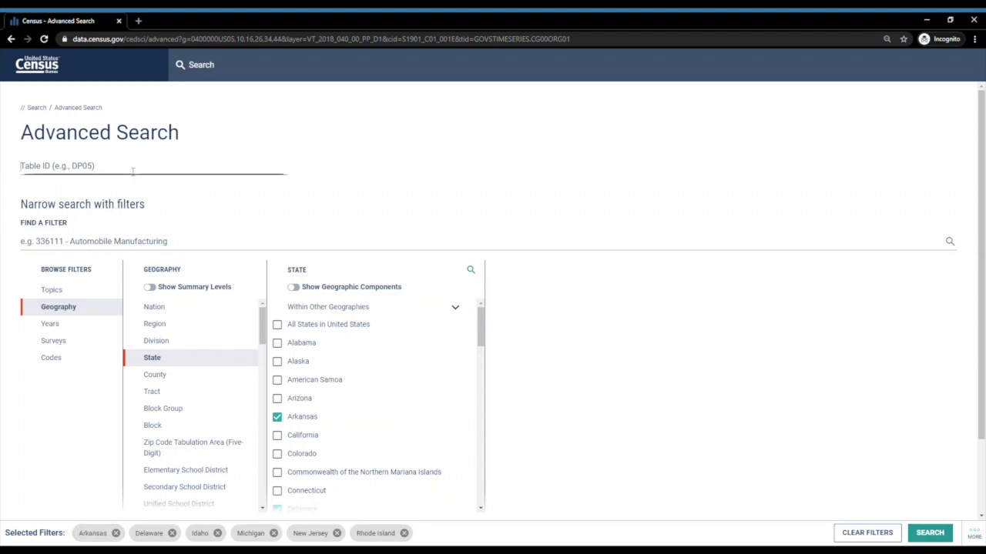
Step: Enter s1701 as the Table ID and search within the six state filters
text(s17)
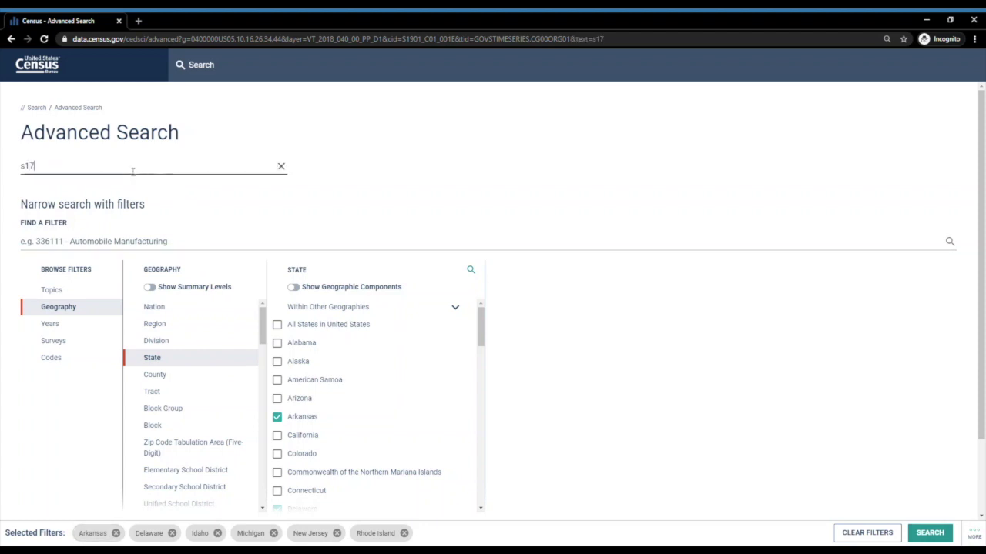
text(01)
click(930, 533)
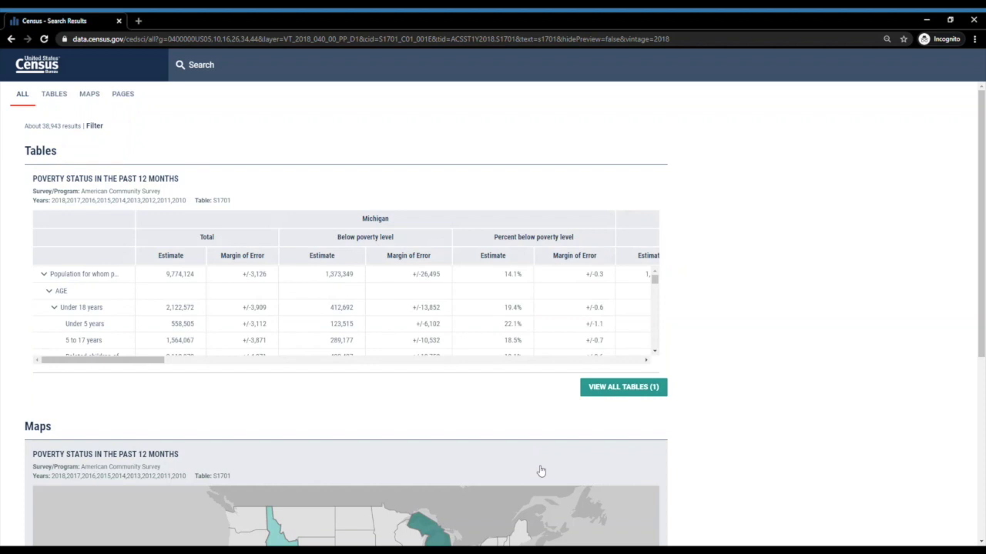
Step: Open the full S1701 Poverty Status table and scroll across the state columns
click(304, 244)
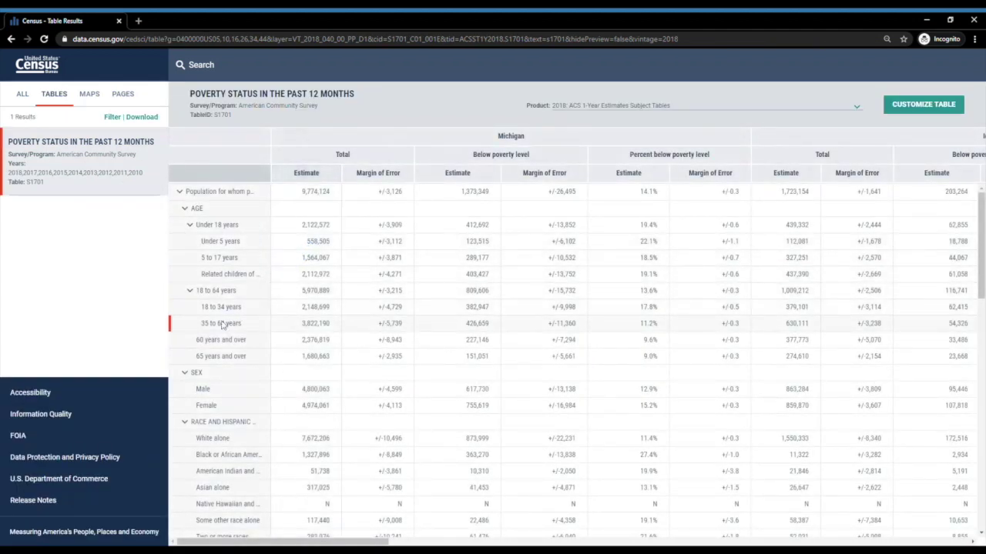
mouse_move(232, 541)
mouse_down()
mouse_move(635, 521)
mouse_move(818, 500)
mouse_up()
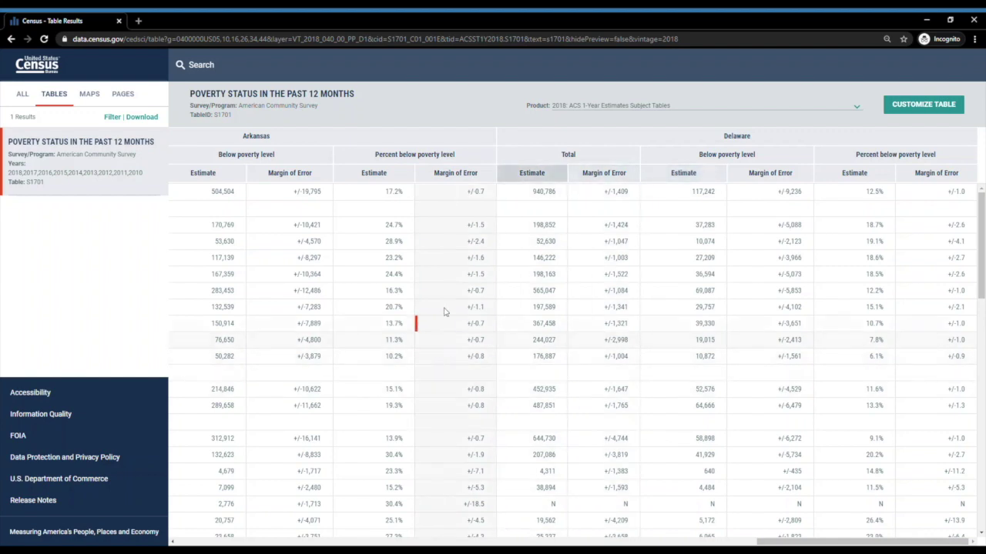
click(309, 73)
Step: In Advanced Search, replace the s1701 query with 'health insurance' and search
click(304, 104)
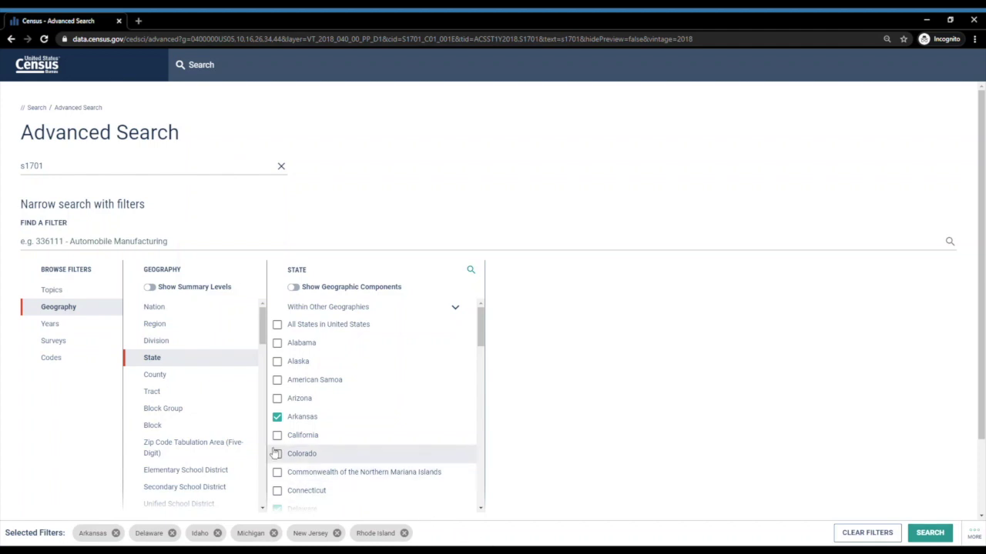
click(162, 165)
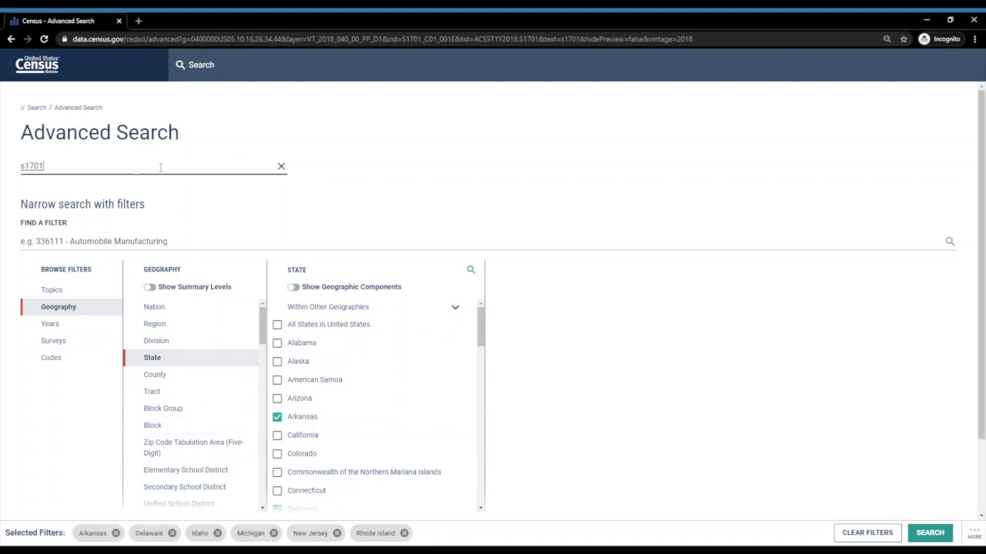
key(BackSpace)
key(BackSpace)
key(BackSpace)
key(BackSpace)
key(BackSpace)
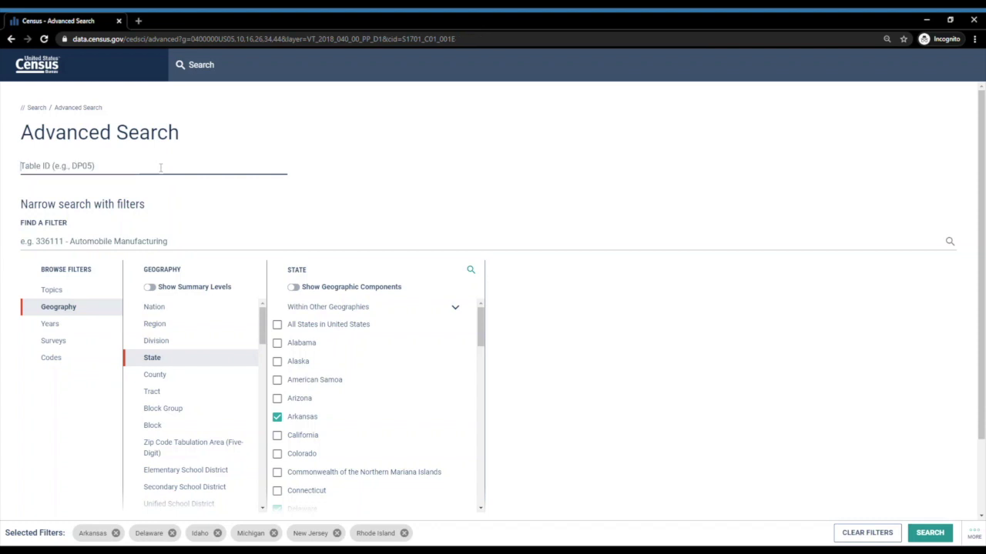
text(heal)
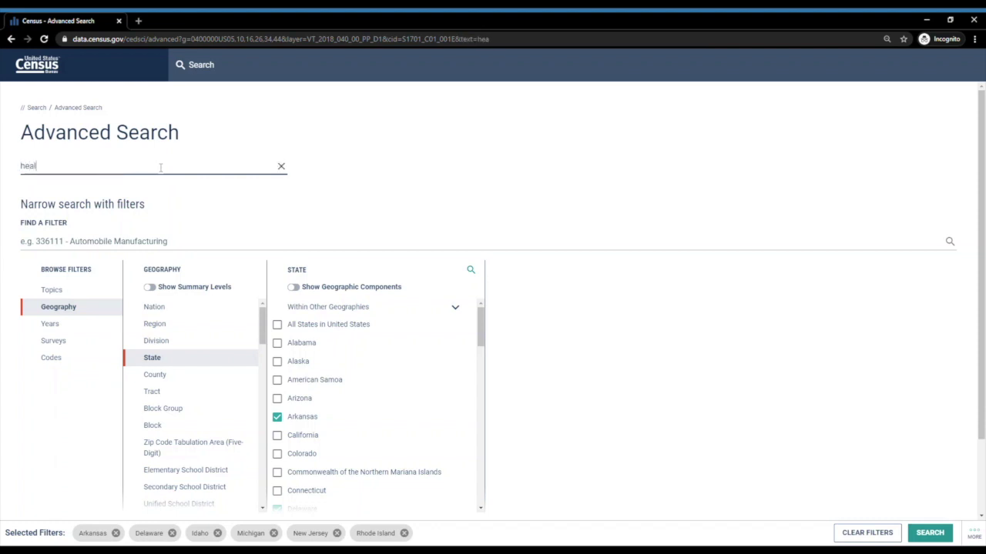
text(th insurance)
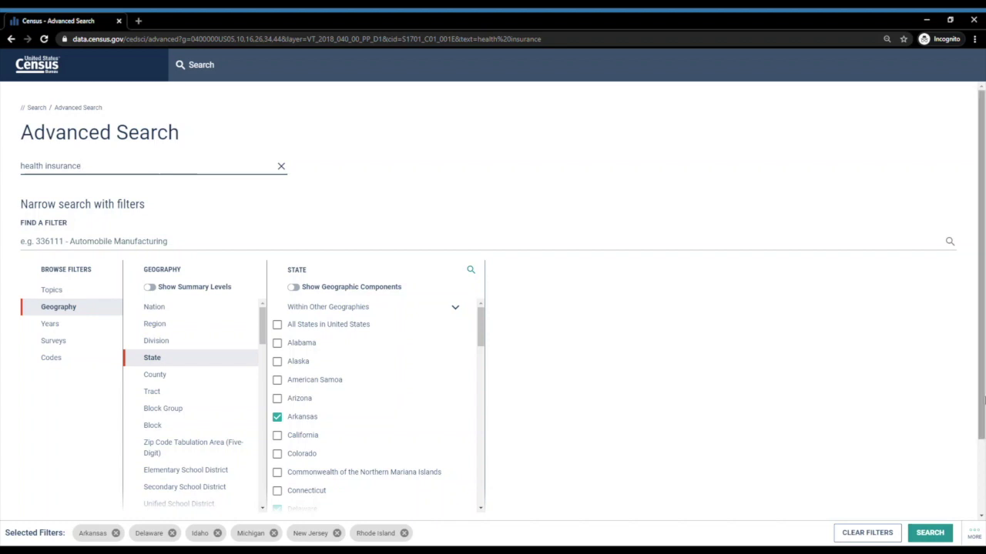
click(940, 534)
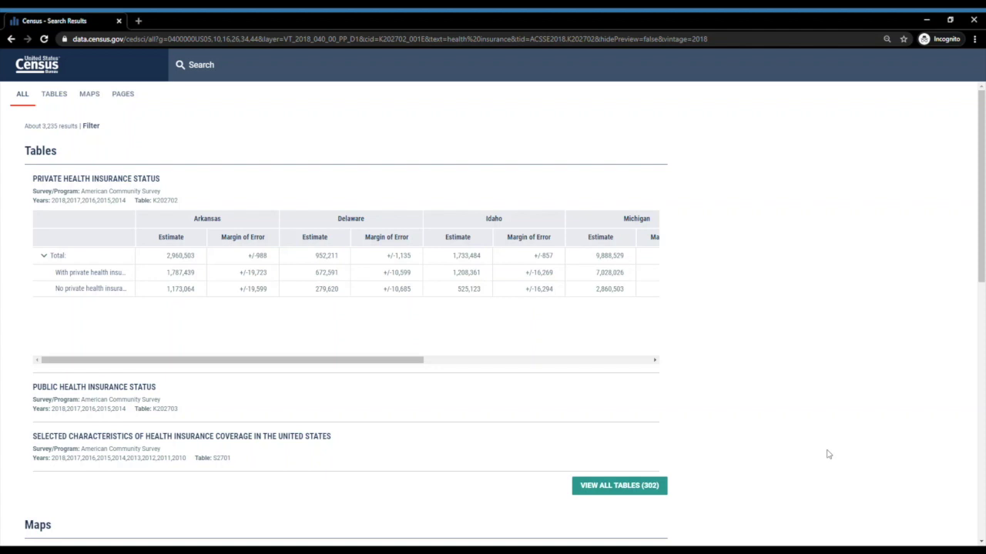
Step: Scroll the Private Health Insurance Status preview right to reveal New Jersey and Rhode Island
mouse_move(319, 359)
mouse_down()
mouse_move(493, 344)
mouse_move(669, 229)
mouse_up()
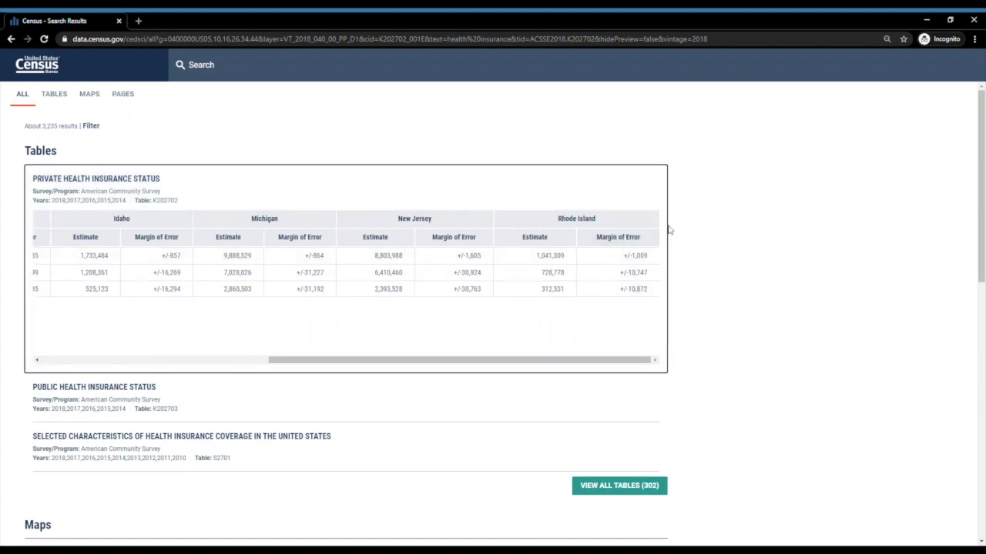